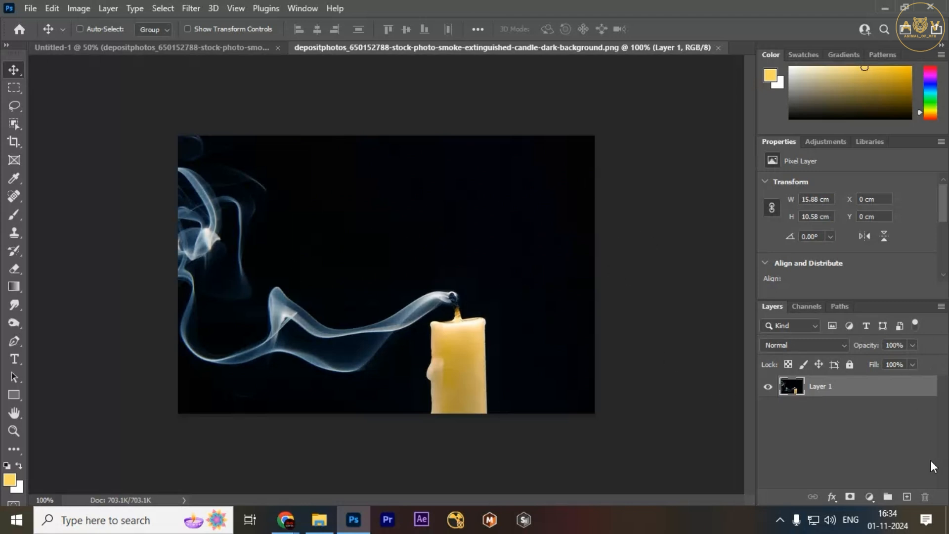
# - Add a new layer and draw a curved Pen tool path about 2.1 cm tall rising from the candle's wick
pyautogui.click(15, 341)
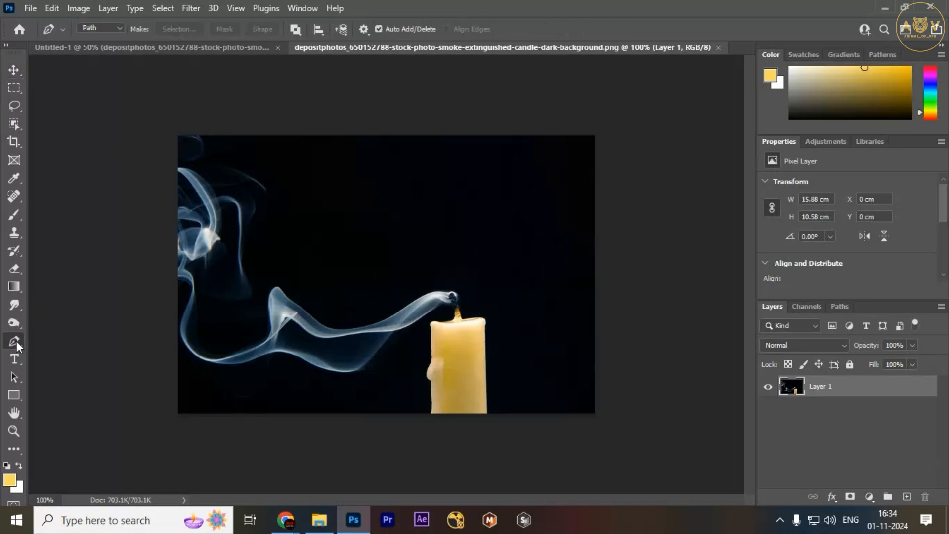
pyautogui.click(907, 497)
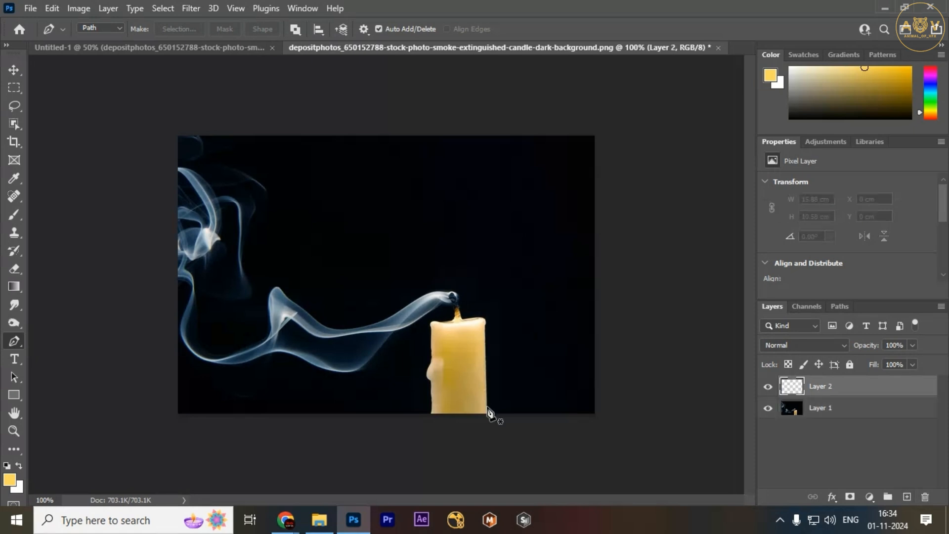
pyautogui.hotkey('ctrl', '+')
pyautogui.hotkey('ctrl', '+')
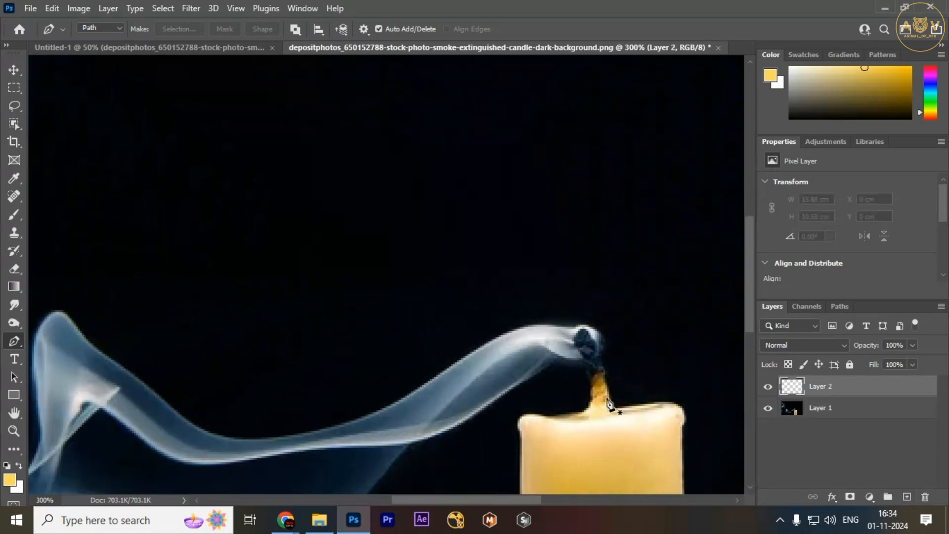
pyautogui.click(580, 342)
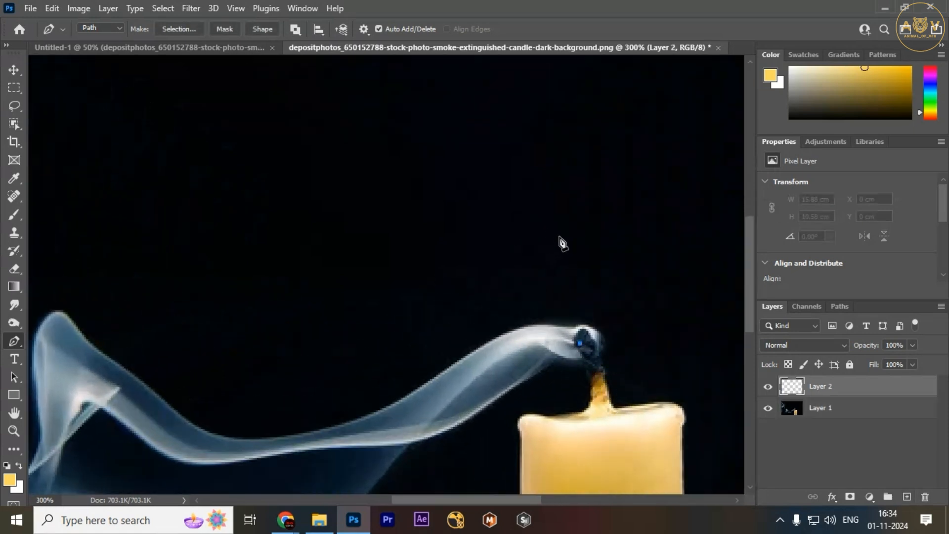
pyautogui.click(590, 354)
pyautogui.moveTo(590, 267); pyautogui.dragTo(597, 259)
pyautogui.click(591, 187)
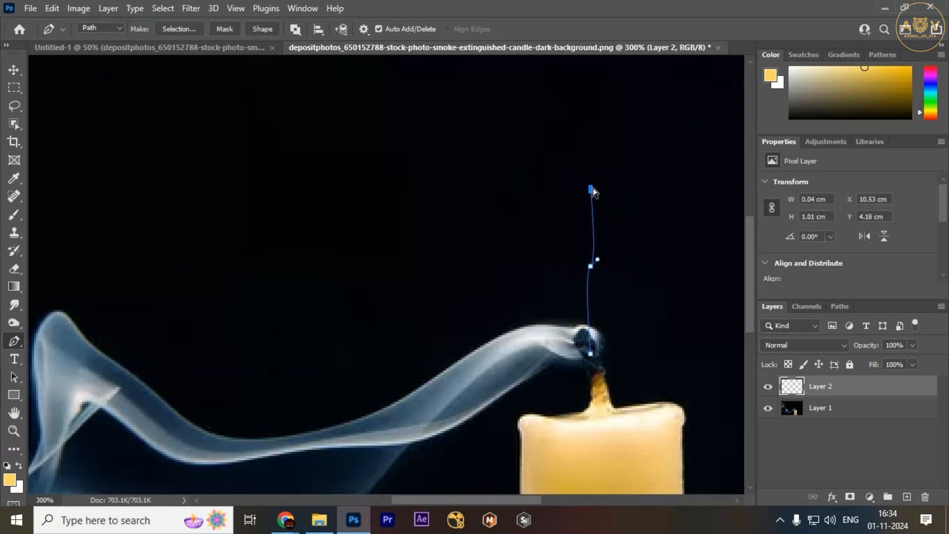
# - Bend the upper segment of the path outward by extending the direction handle of its middle anchor point
pyautogui.moveTo(591, 188); pyautogui.dragTo(550, 167)
pyautogui.hotkey('ctrl', 'z')
pyautogui.click(13, 70)
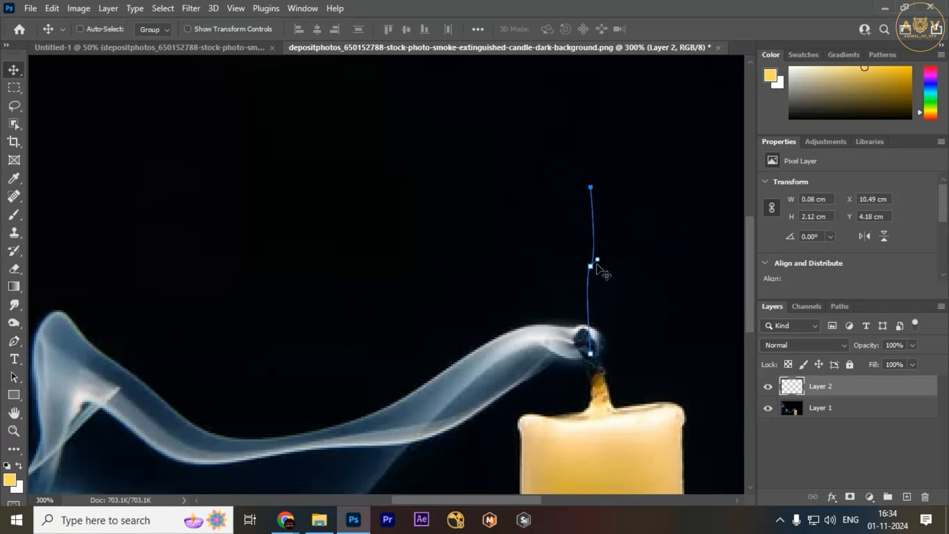
pyautogui.moveTo(598, 259); pyautogui.dragTo(620, 253)
pyautogui.click(591, 187)
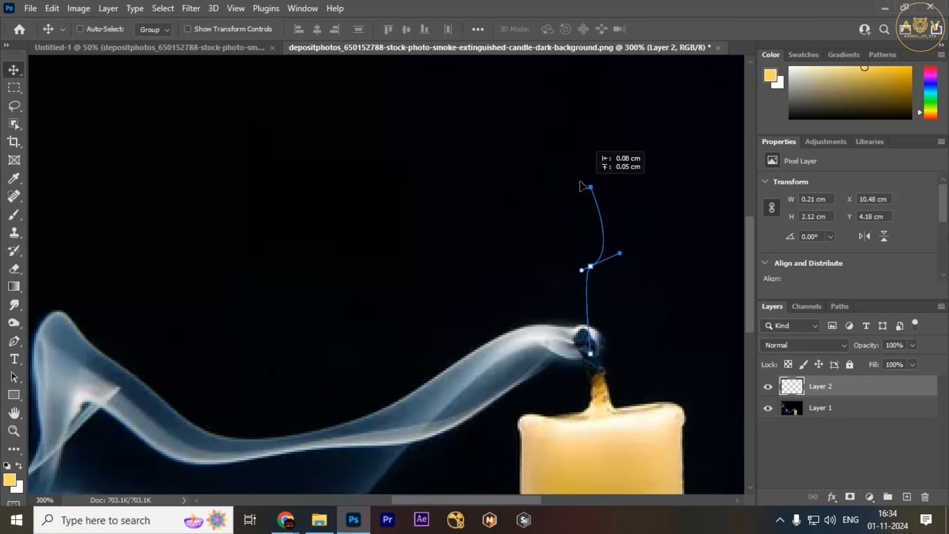
# - Keep the Pen tool in Path mode and open the Flame render filter for Layer 2
pyautogui.hotkey('ctrl', '-')
pyautogui.hotkey('ctrl', '-')
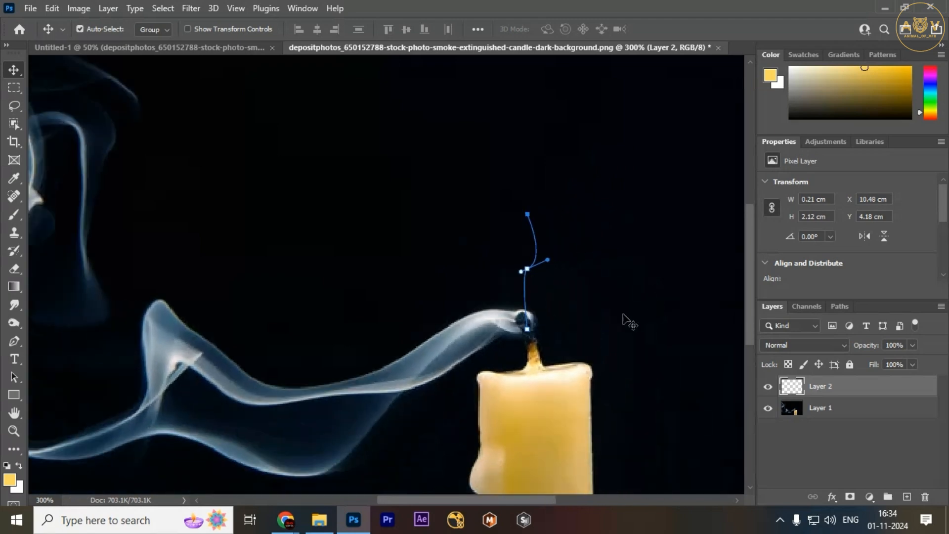
pyautogui.hotkey('ctrl', '+')
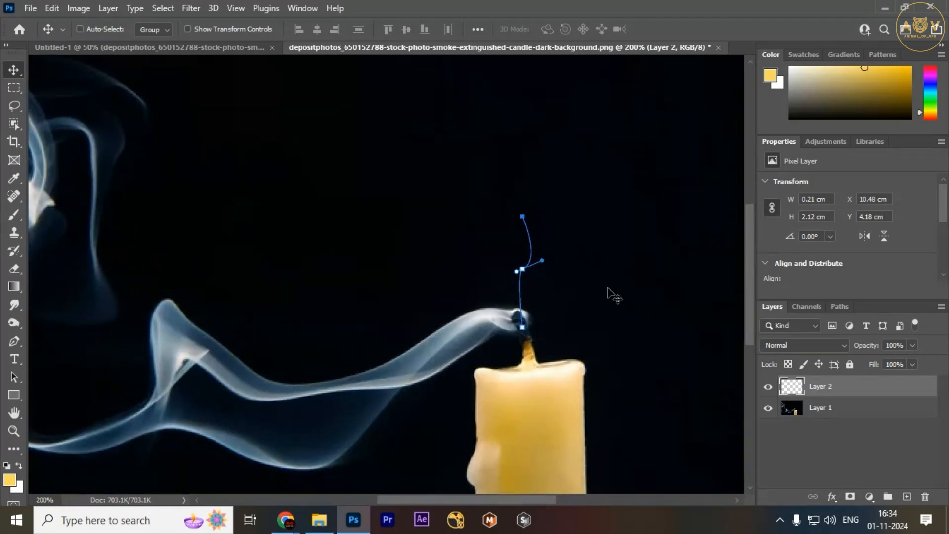
pyautogui.click(14, 343)
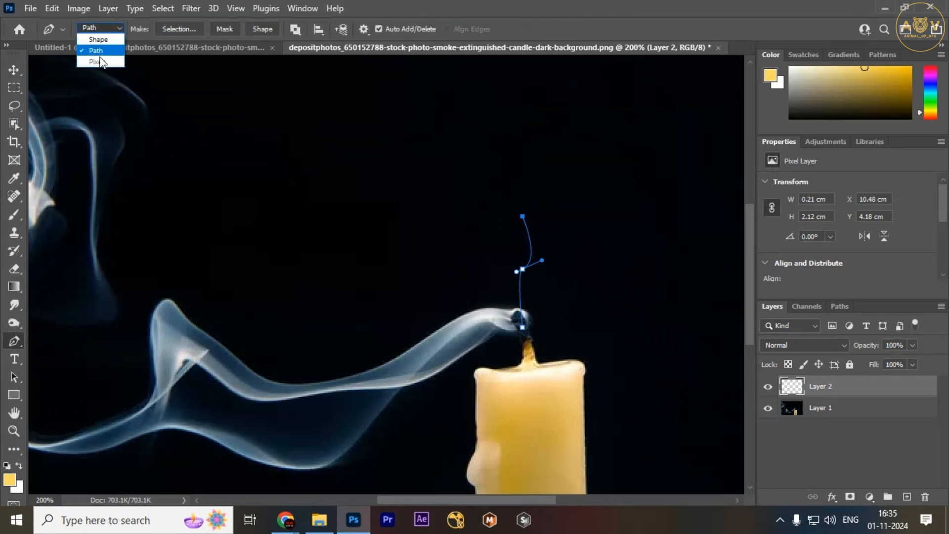
pyautogui.click(92, 50)
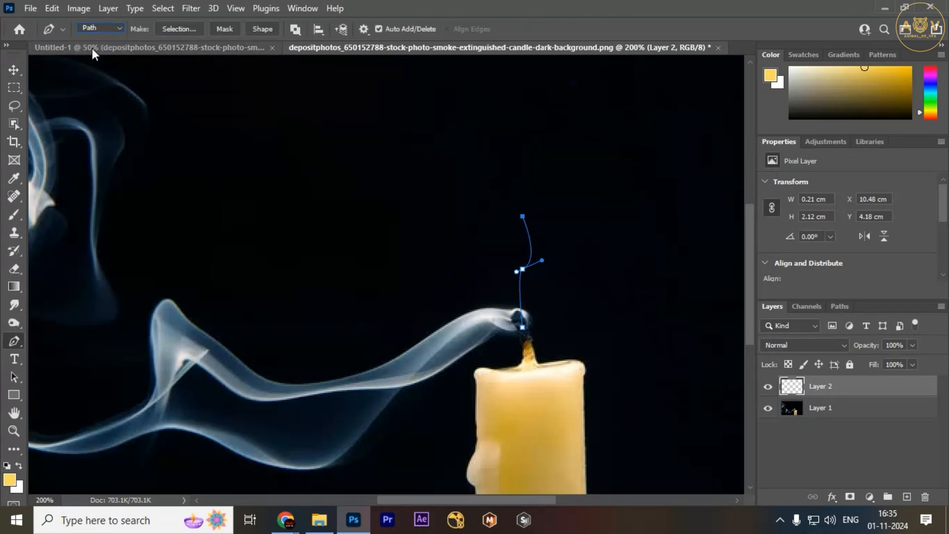
pyautogui.keyDown('ctrl'); pyautogui.click(873, 394); pyautogui.keyUp('ctrl')
pyautogui.click(860, 391)
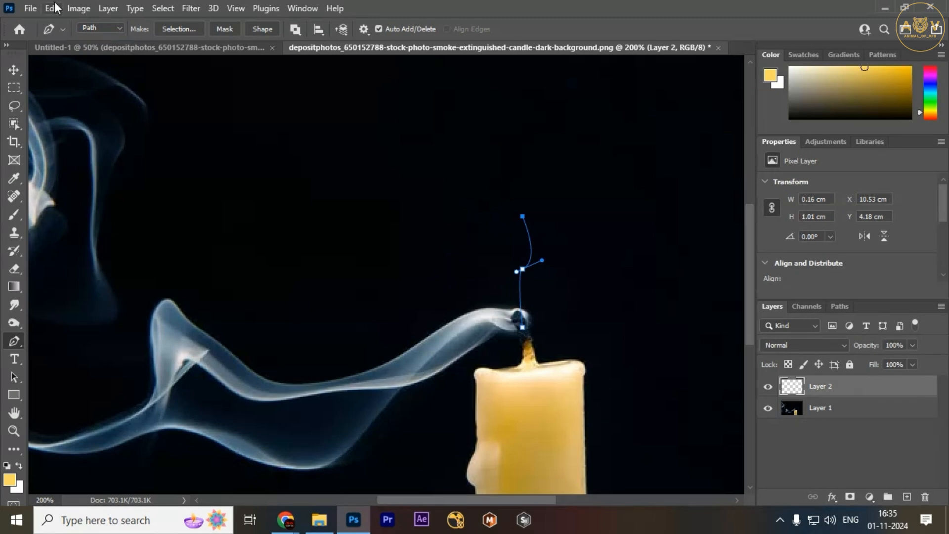
pyautogui.click(190, 7)
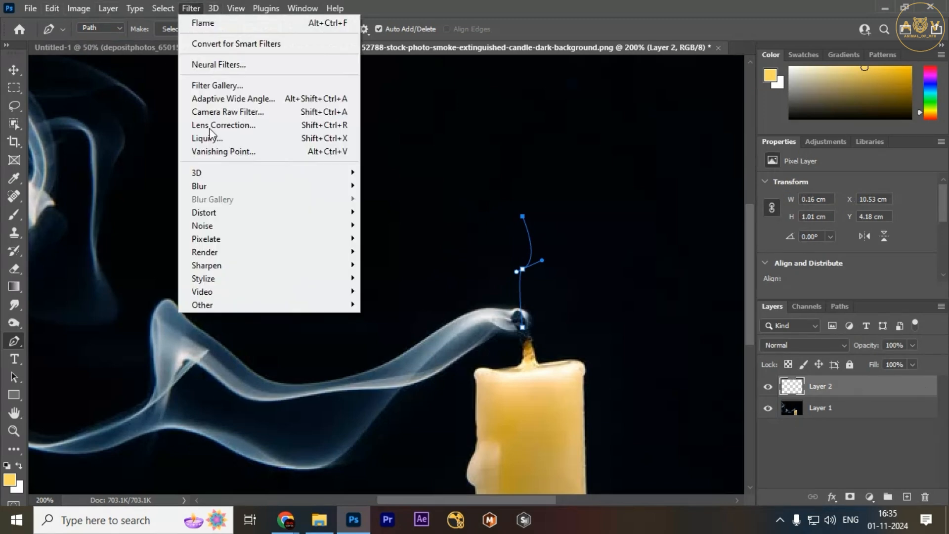
pyautogui.moveTo(350, 258)
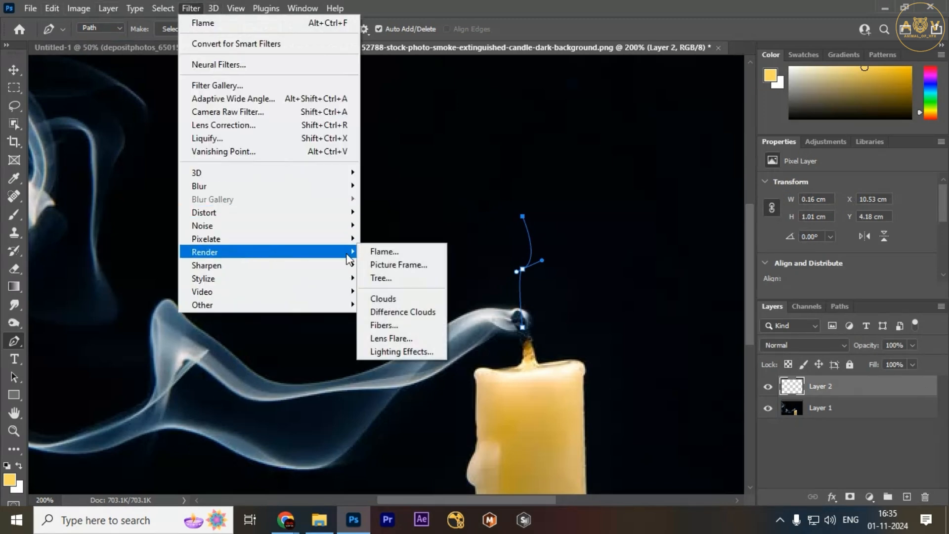
pyautogui.click(382, 252)
# - Render multiple flames in one direction along the path with length 123, width 54, angle 0 and interval 29
pyautogui.moveTo(385, 75); pyautogui.dragTo(467, 99)
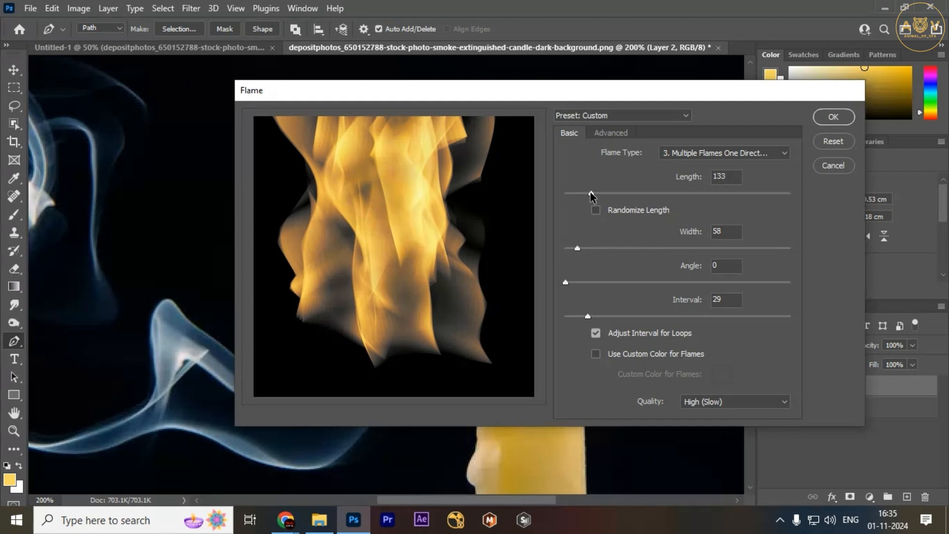
pyautogui.moveTo(577, 246)
pyautogui.mouseDown()
pyautogui.moveTo(587, 248)
pyautogui.moveTo(578, 250)
pyautogui.mouseUp()
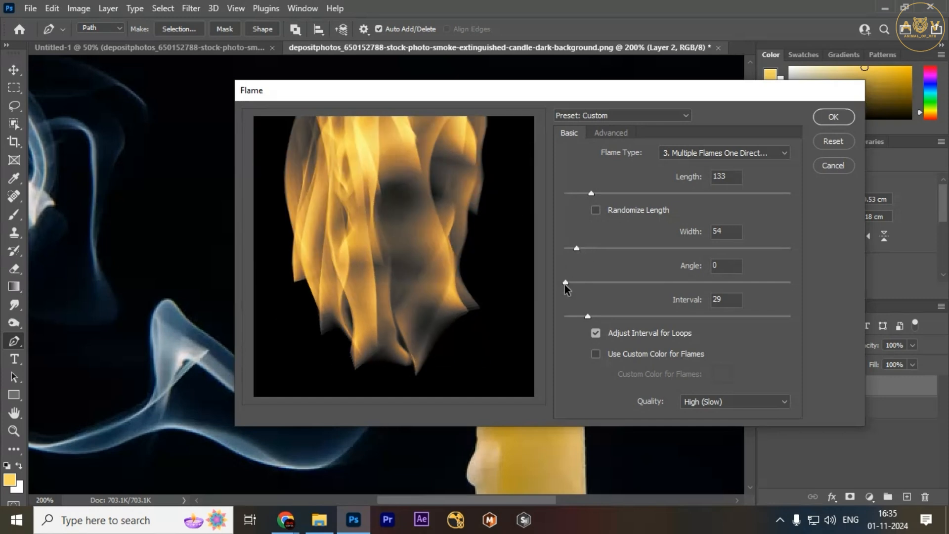
pyautogui.moveTo(565, 283); pyautogui.dragTo(565, 281)
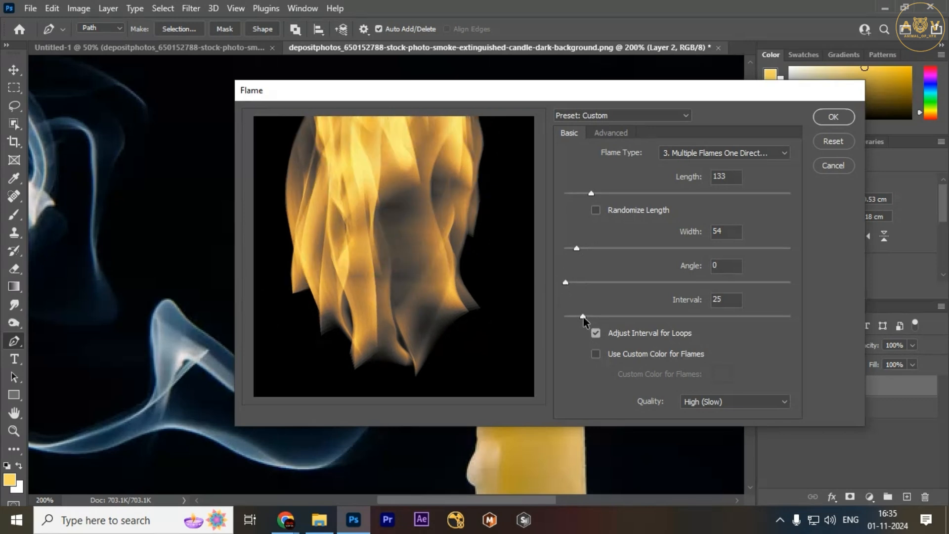
pyautogui.moveTo(583, 317); pyautogui.dragTo(587, 316)
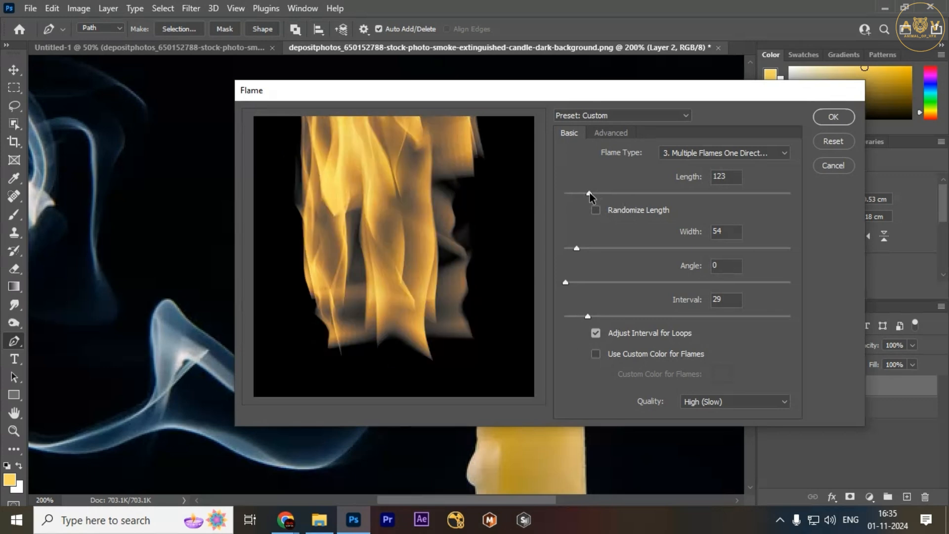
pyautogui.click(834, 117)
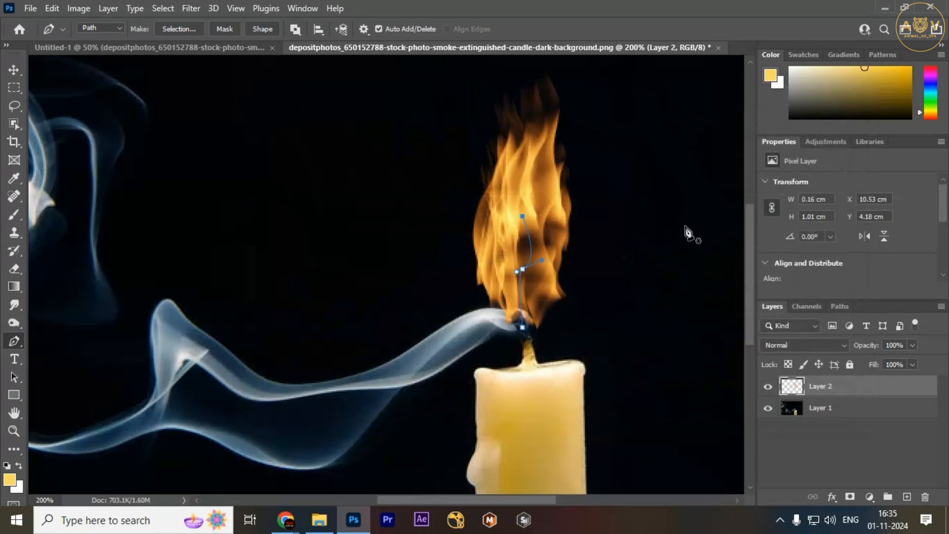
# - Nudge the flame layer down and slightly to the right so its base sits on the candle's wick
pyautogui.click(13, 70)
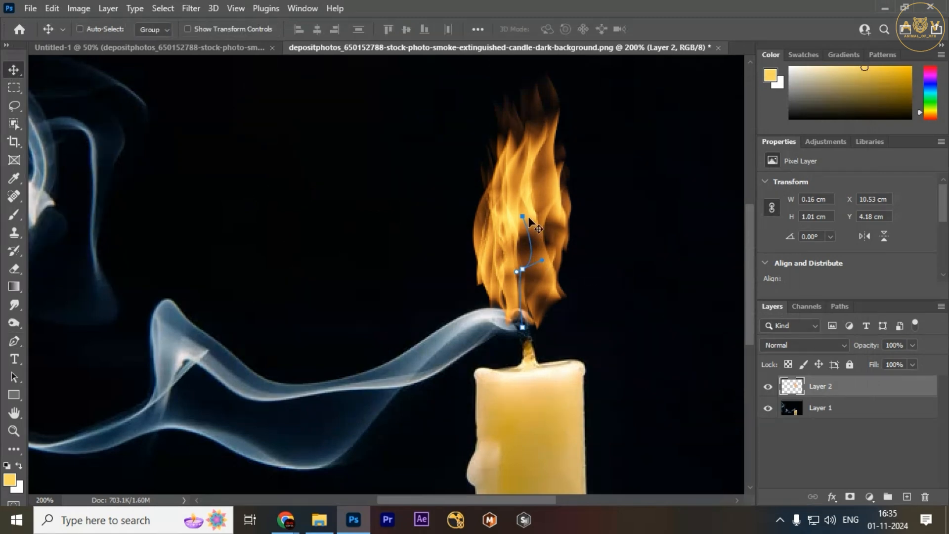
pyautogui.press('Down')
pyautogui.press('Down')
pyautogui.press('Down')
pyautogui.press('Down')
pyautogui.press('Down')
pyautogui.press('Down')
pyautogui.press('Down')
pyautogui.press('Down')
pyautogui.press('Down')
pyautogui.press('Down')
pyautogui.press('Right')
pyautogui.press('Right')
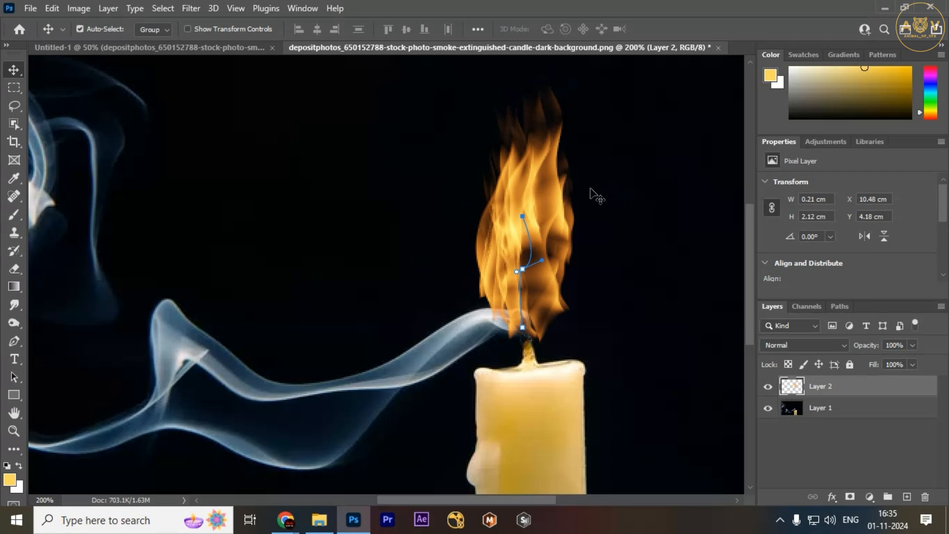
# - Add a new layer above the flame and set the brush's foreground colour to an orange sampled from the flame
pyautogui.hotkey('ctrl', '-')
pyautogui.hotkey('ctrl', '-')
pyautogui.hotkey('ctrl', '+')
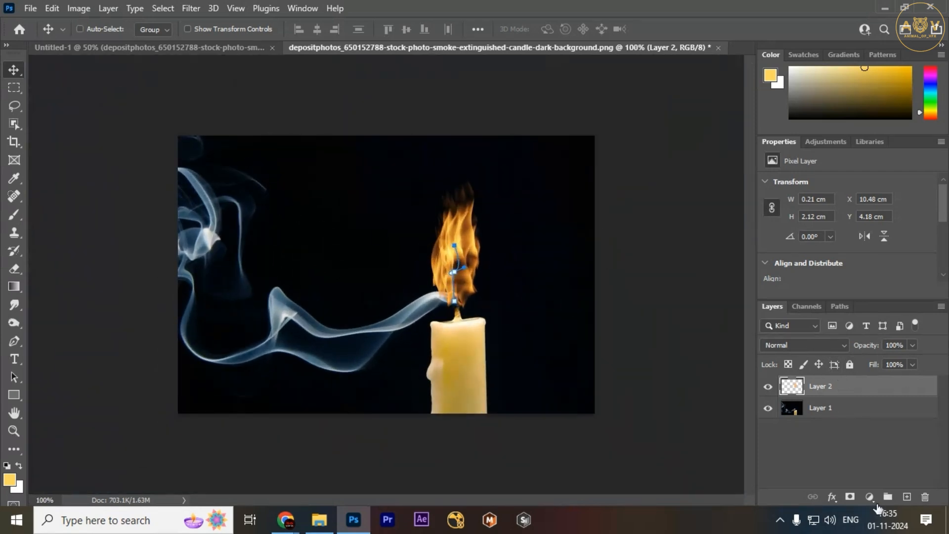
pyautogui.click(907, 497)
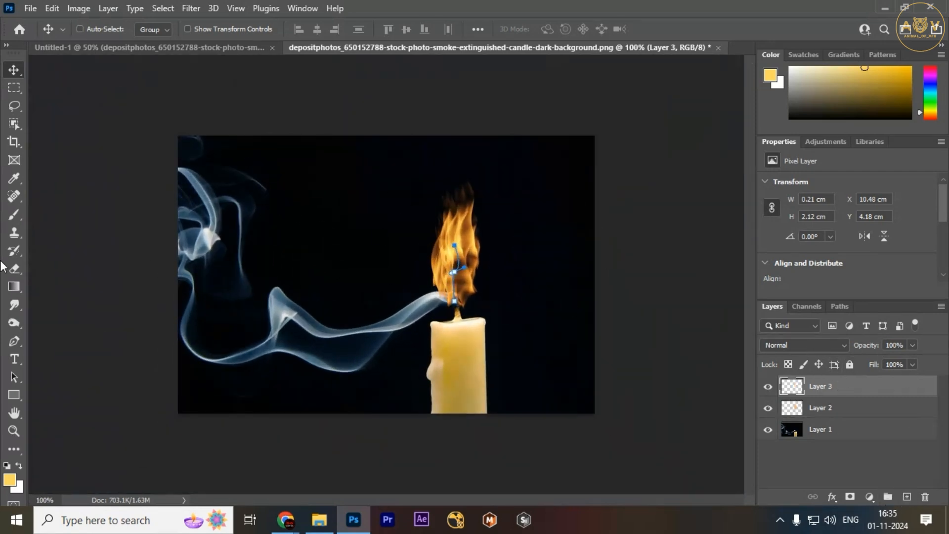
pyautogui.click(18, 218)
pyautogui.click(9, 480)
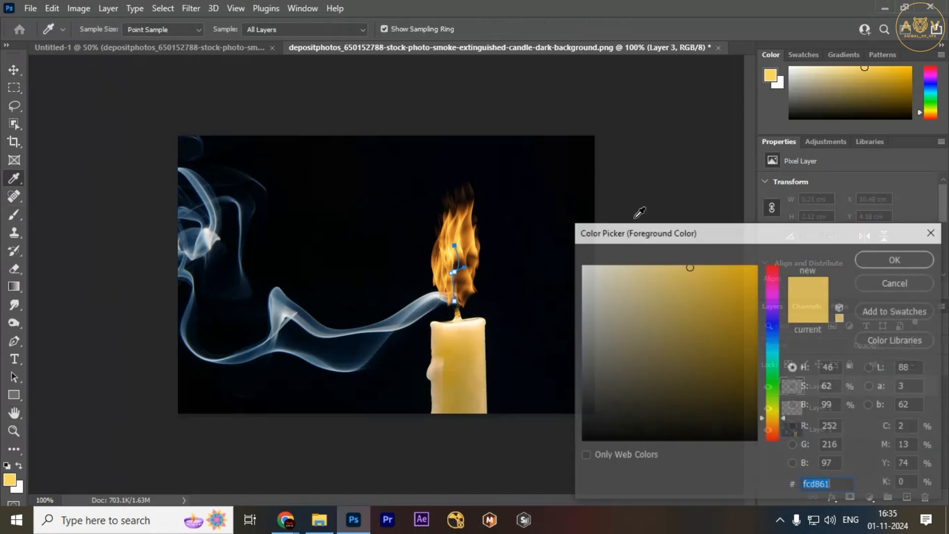
pyautogui.hotkey('ctrl', '+')
pyautogui.hotkey('ctrl', '+')
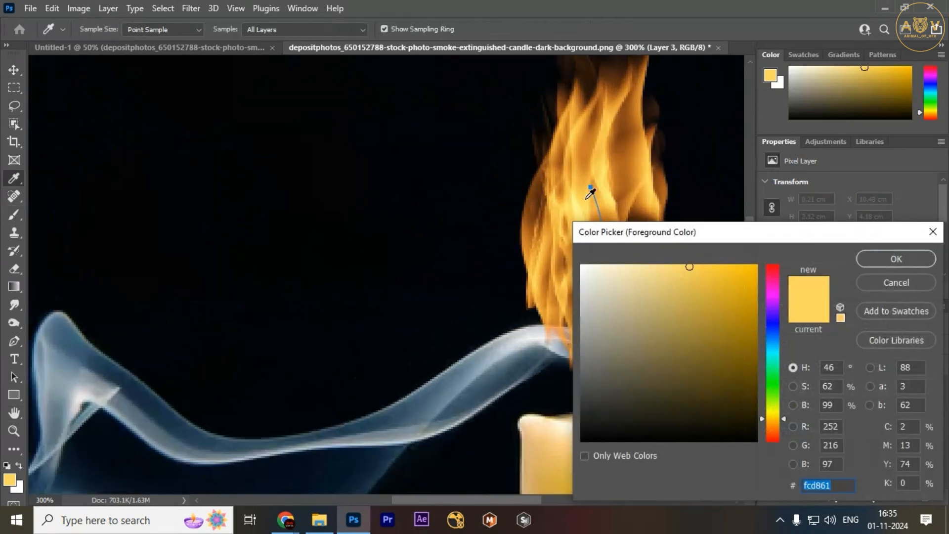
pyautogui.click(907, 257)
pyautogui.hotkey('ctrl', '-')
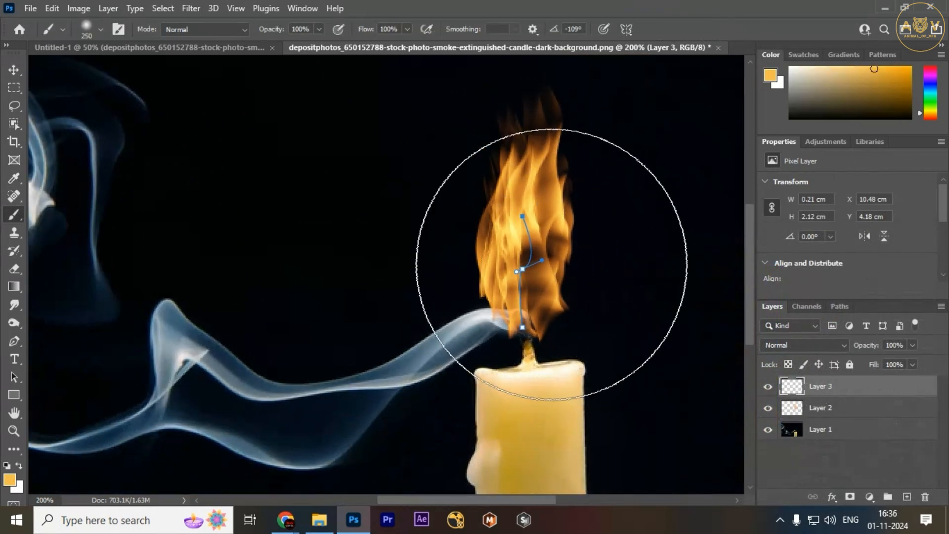
# - Paint a soft 250 px orange glow over the flame on Layer 3 and reduce the layer's fill to 26%
pyautogui.click(536, 230)
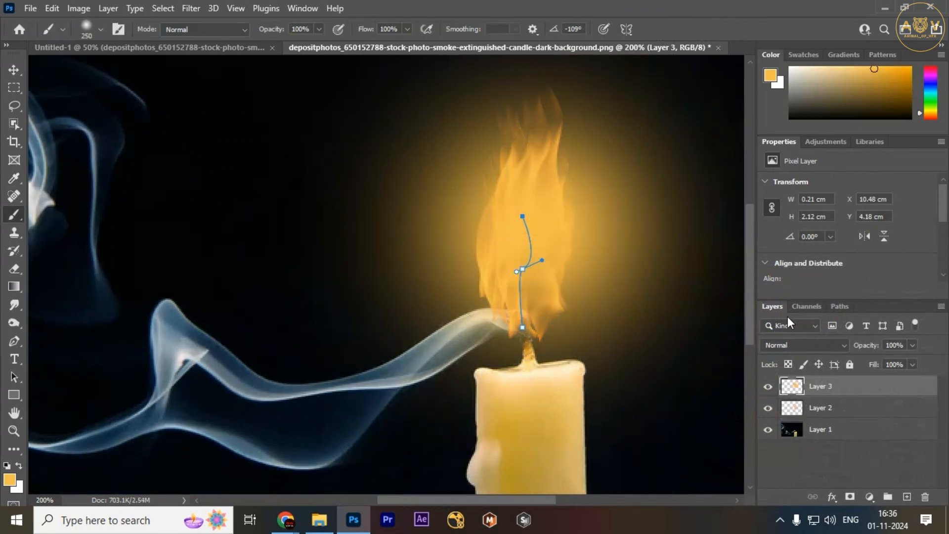
pyautogui.click(912, 365)
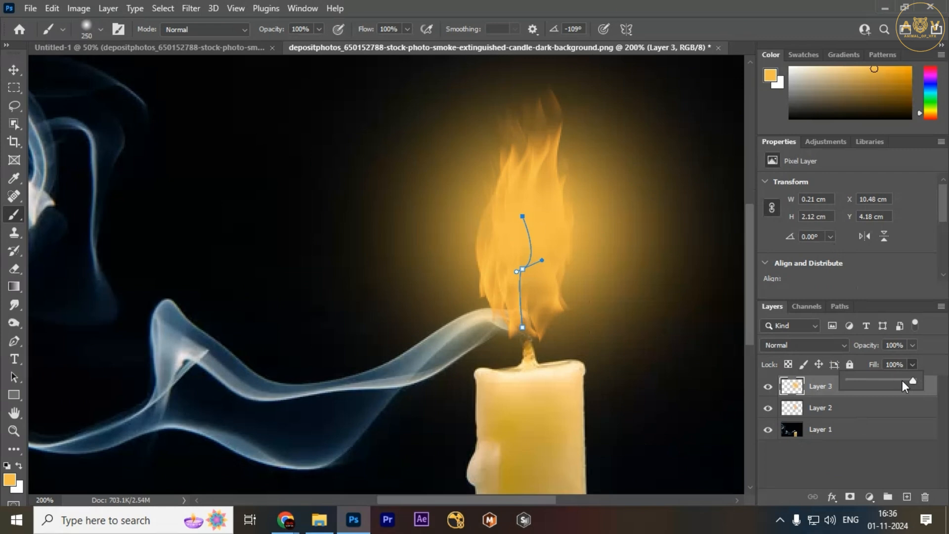
pyautogui.click(859, 381)
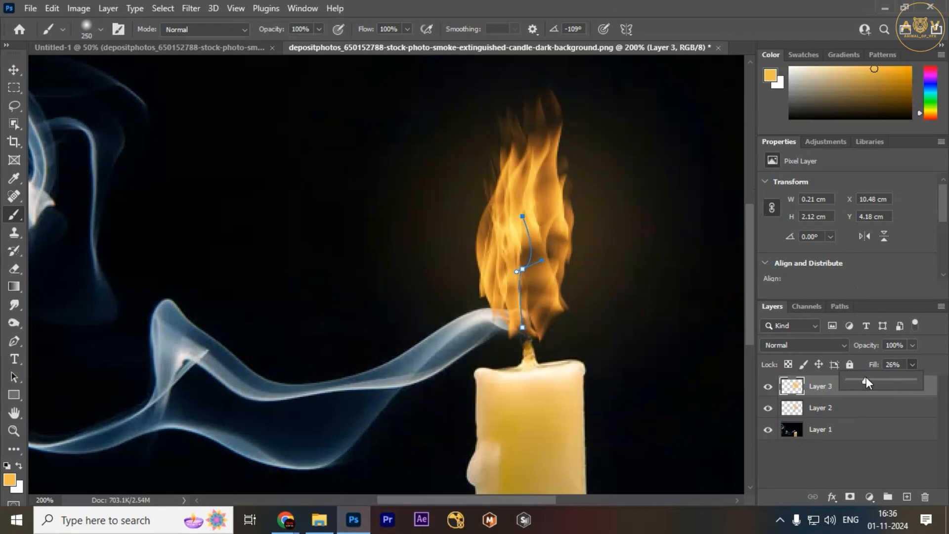
pyautogui.click(873, 443)
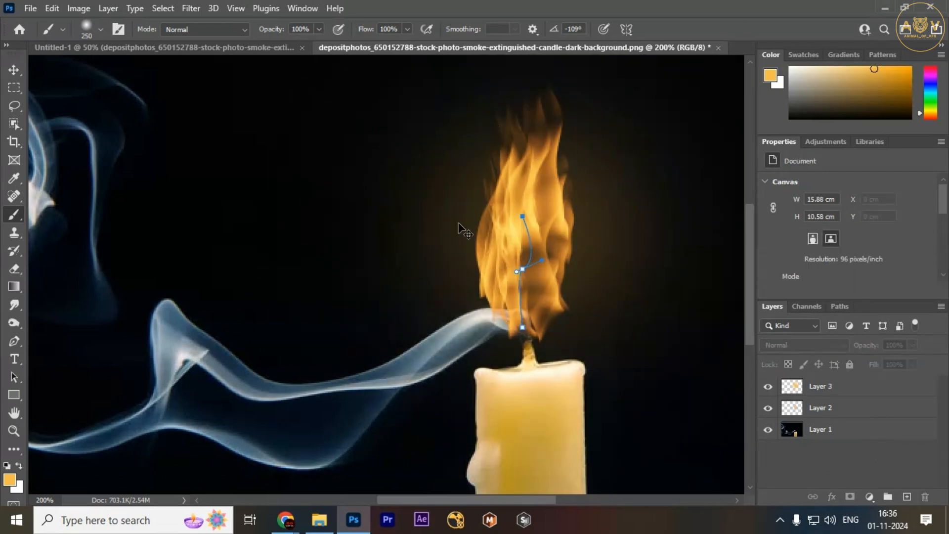
pyautogui.hotkey('ctrl', '1')
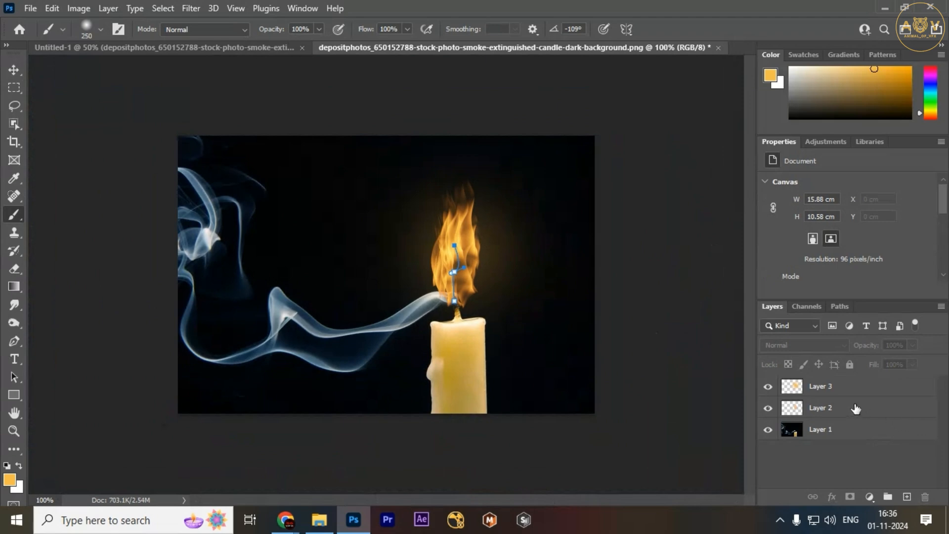
# - Select the glow layer and the flame layer, Layer 3 and Layer 2, together and group them
pyautogui.click(821, 407)
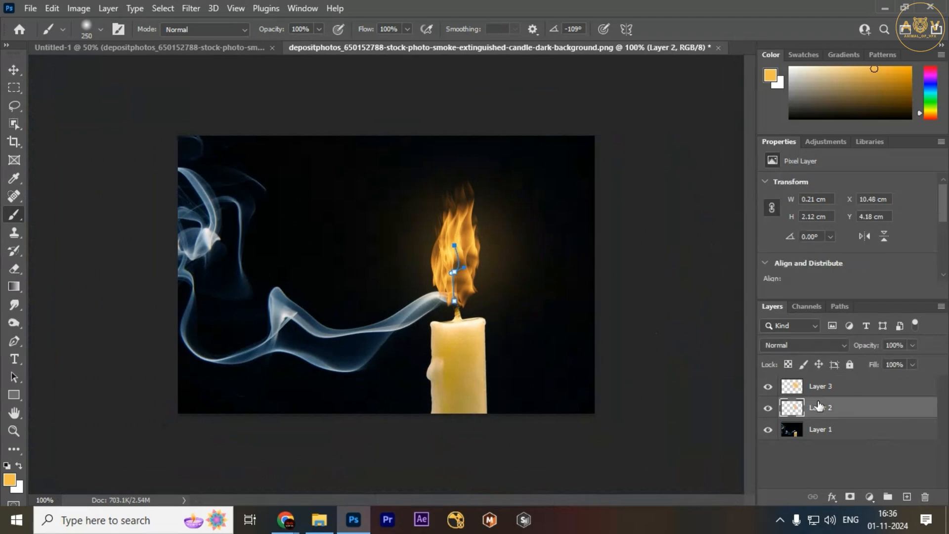
pyautogui.click(856, 388)
pyautogui.click(850, 414)
pyautogui.keyDown('shift'); pyautogui.click(837, 391); pyautogui.keyUp('shift')
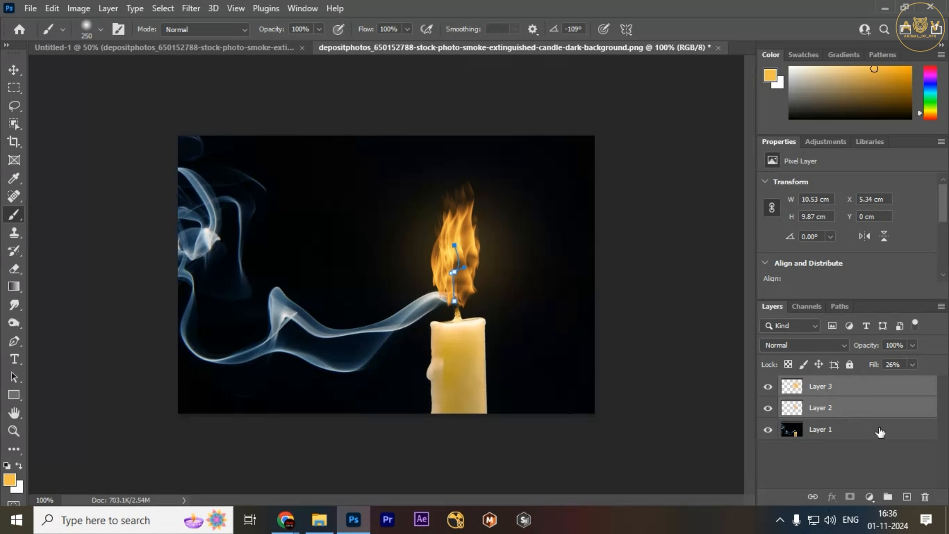
pyautogui.click(883, 453)
pyautogui.click(856, 412)
pyautogui.keyDown('shift'); pyautogui.click(869, 394); pyautogui.keyUp('shift')
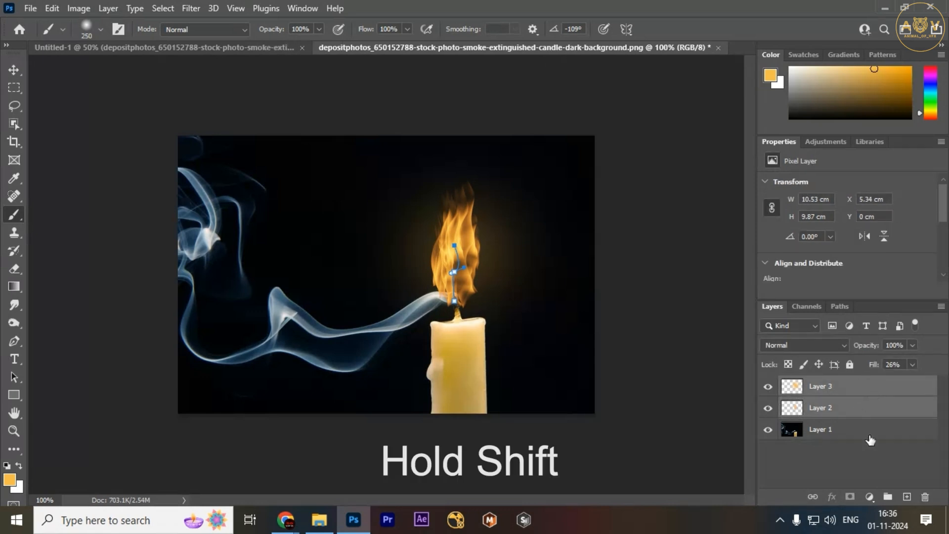
pyautogui.click(870, 445)
pyautogui.click(839, 389)
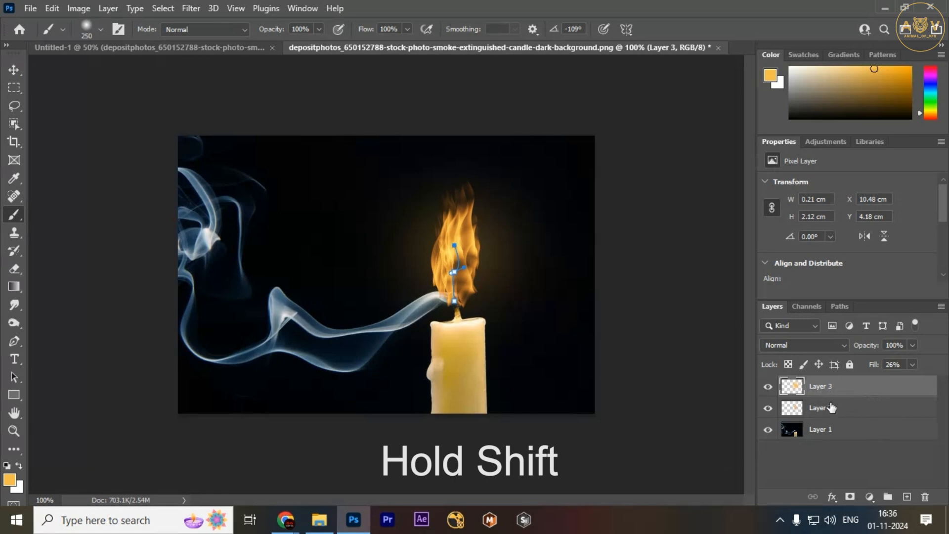
pyautogui.keyDown('shift'); pyautogui.click(855, 410); pyautogui.keyUp('shift')
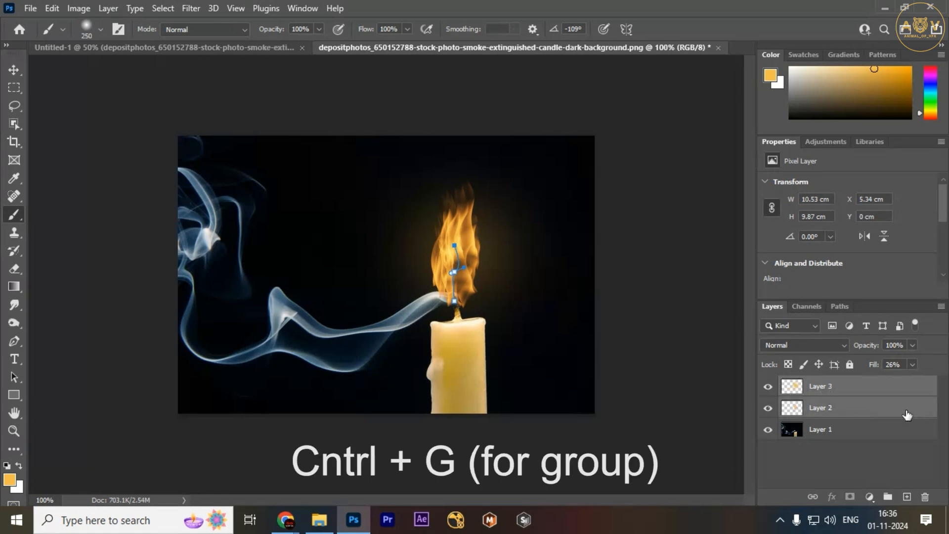
pyautogui.hotkey('ctrl', 'g')
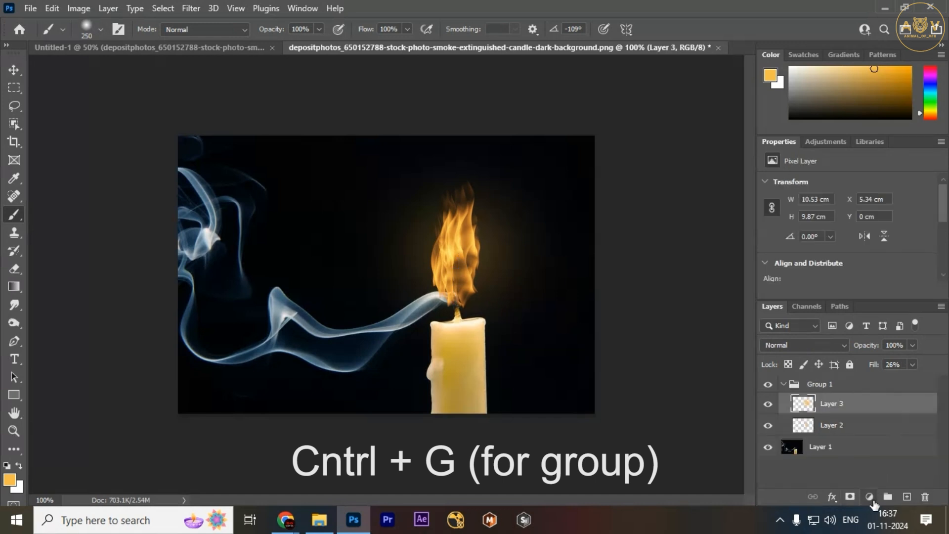
# - Add a Curves adjustment layer above Layer 3, slightly lowering the RGB curve and slightly raising the Red curve
pyautogui.click(871, 496)
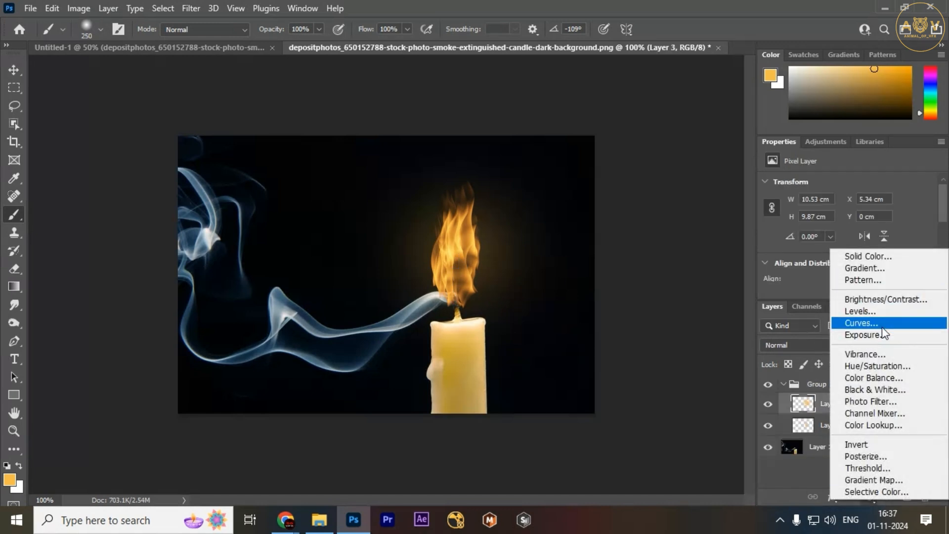
pyautogui.click(863, 323)
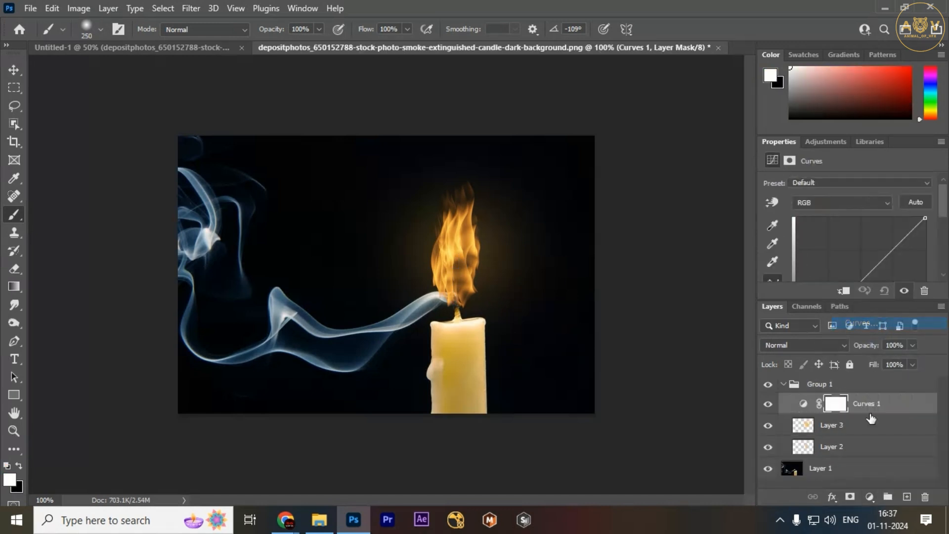
pyautogui.click(880, 267)
pyautogui.scroll(-1, 885, 233)
pyautogui.click(838, 192)
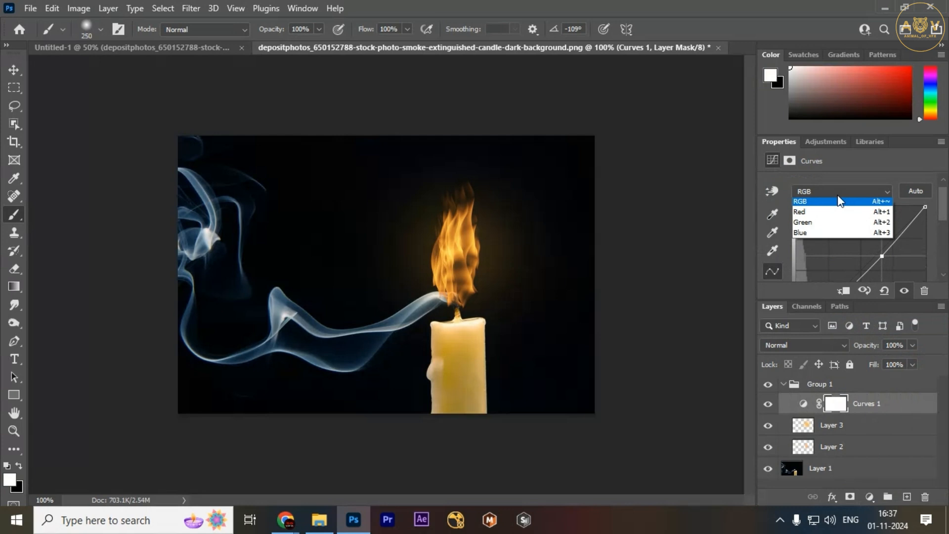
pyautogui.click(817, 214)
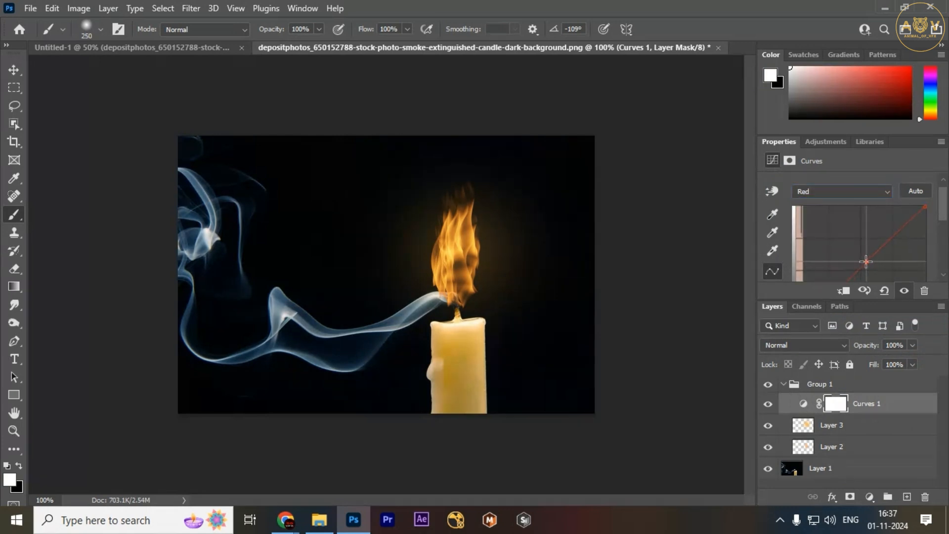
pyautogui.click(865, 262)
# - Toggle the visibility of the flame group and of its Curves adjustment to compare the image with and without each
pyautogui.click(783, 386)
pyautogui.click(767, 384)
pyautogui.click(768, 384)
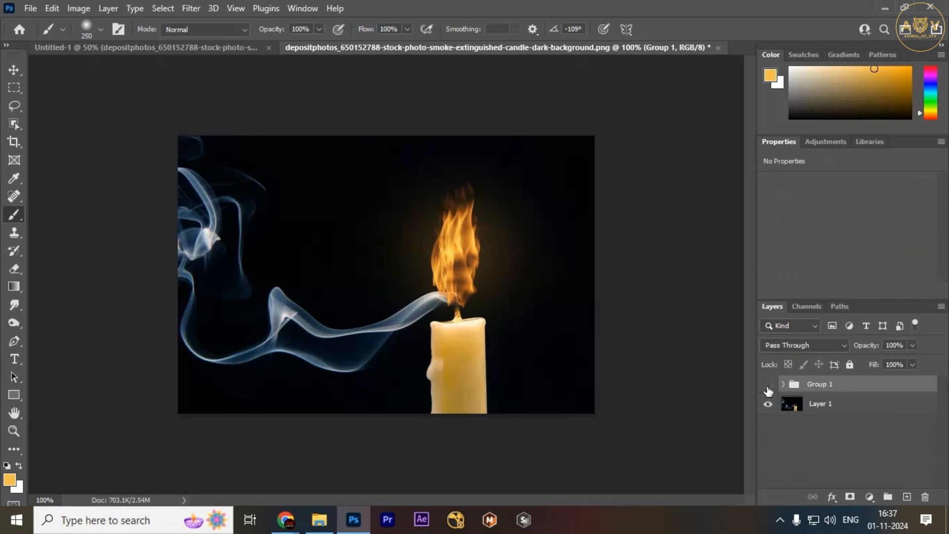
pyautogui.click(768, 384)
pyautogui.click(768, 384)
pyautogui.click(783, 385)
pyautogui.click(770, 405)
pyautogui.click(769, 405)
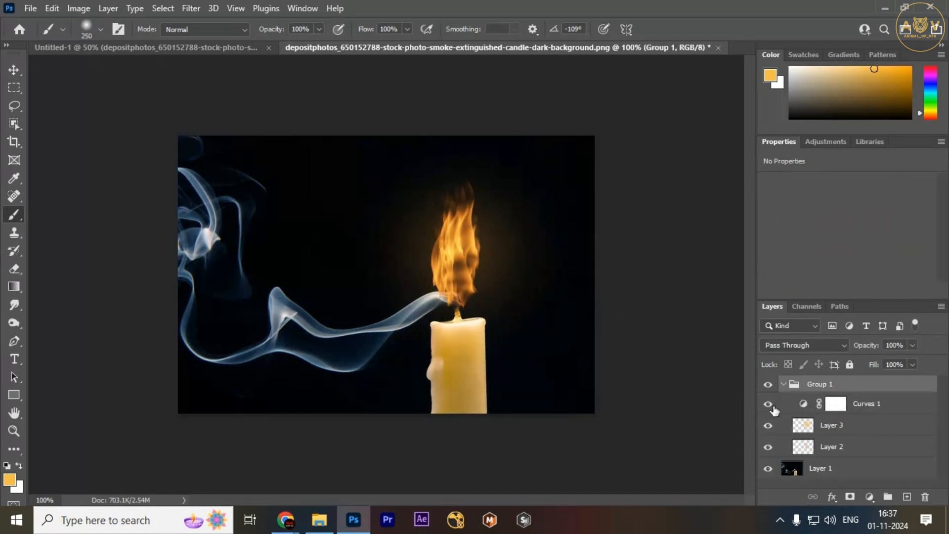
pyautogui.click(769, 405)
pyautogui.click(770, 405)
# - Move the Curves adjustment layer out of Group 1 to directly above it, collapse the group and check the adjustment's effect
pyautogui.click(839, 429)
pyautogui.keyDown('shift'); pyautogui.click(847, 446); pyautogui.keyUp('shift')
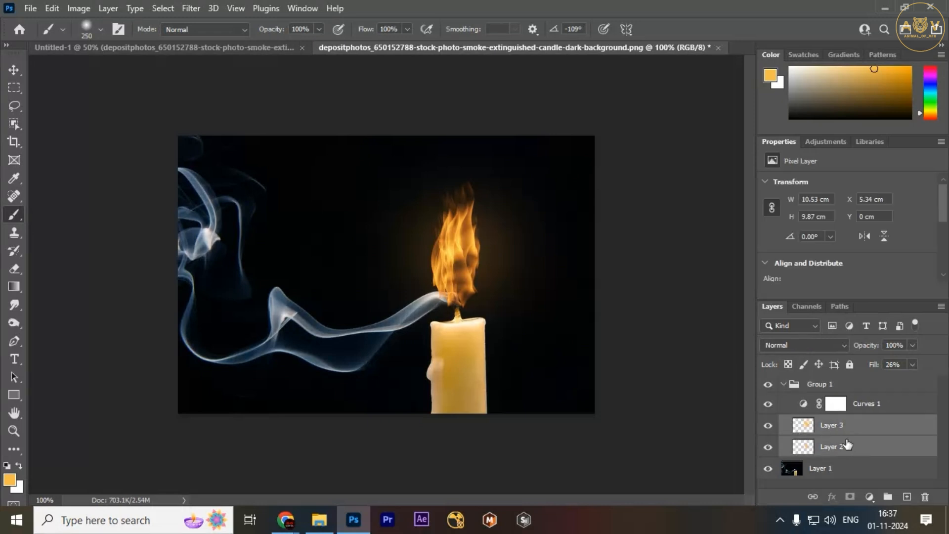
pyautogui.click(876, 403)
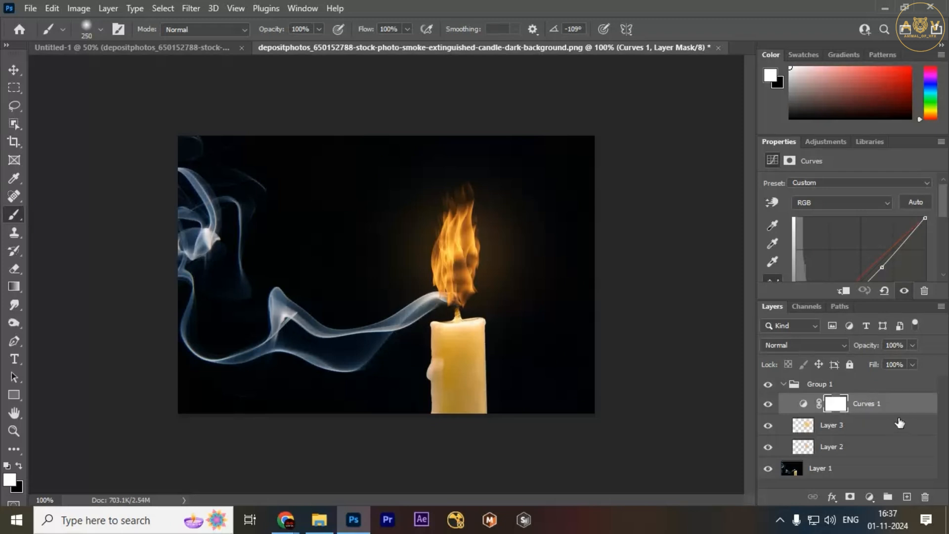
pyautogui.moveTo(856, 415); pyautogui.dragTo(861, 377)
pyautogui.click(783, 406)
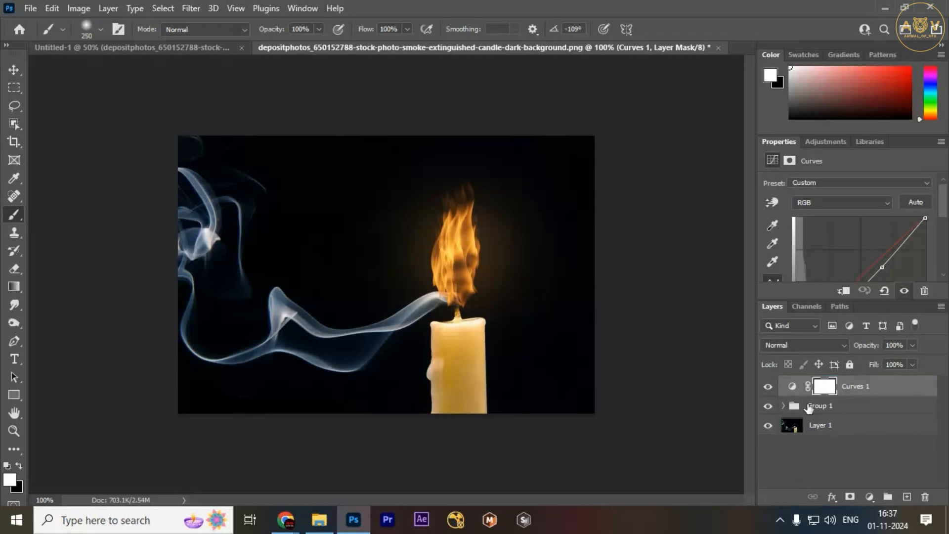
pyautogui.click(768, 387)
pyautogui.click(768, 387)
# - Add a vector mask to the Curves layer and fill its layer mask with black
pyautogui.click(850, 497)
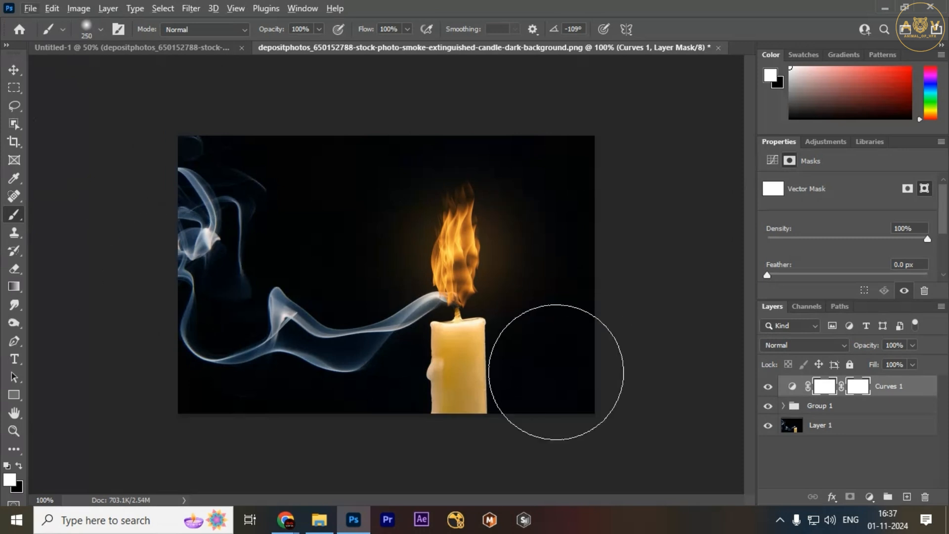
pyautogui.click(18, 466)
pyautogui.hotkey('alt', 'Delete')
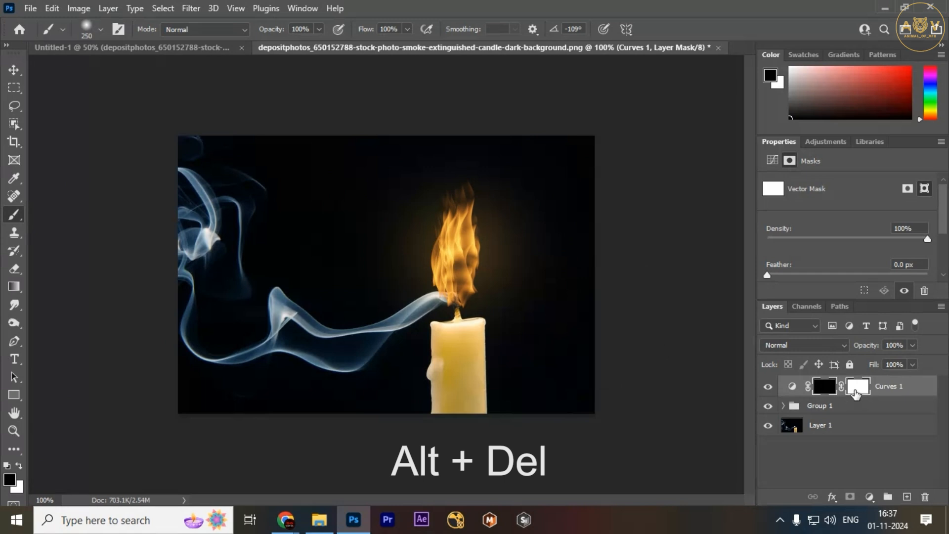
pyautogui.click(854, 388)
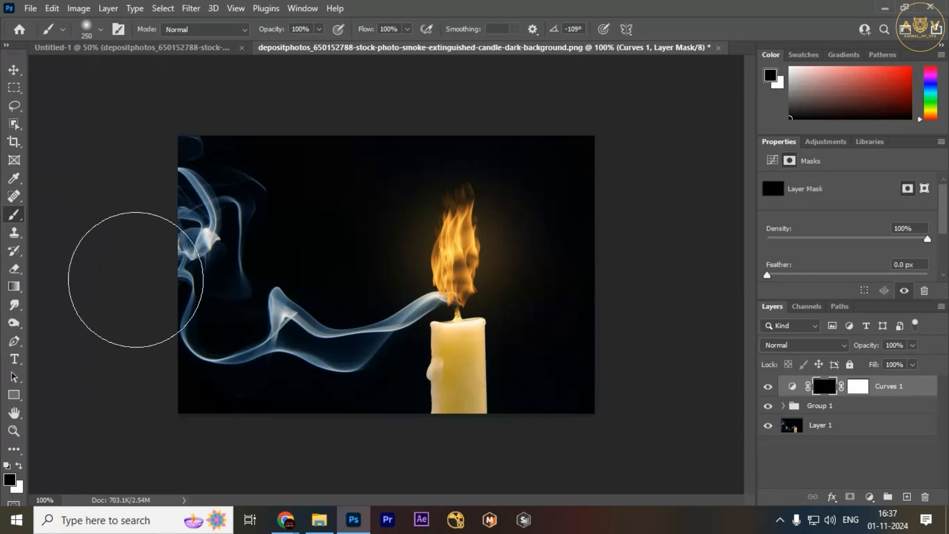
# - Paint white over the flame on the Curves layer mask with the soft 250 px brush, then switch to the Move tool
pyautogui.press('x')
pyautogui.click(457, 239)
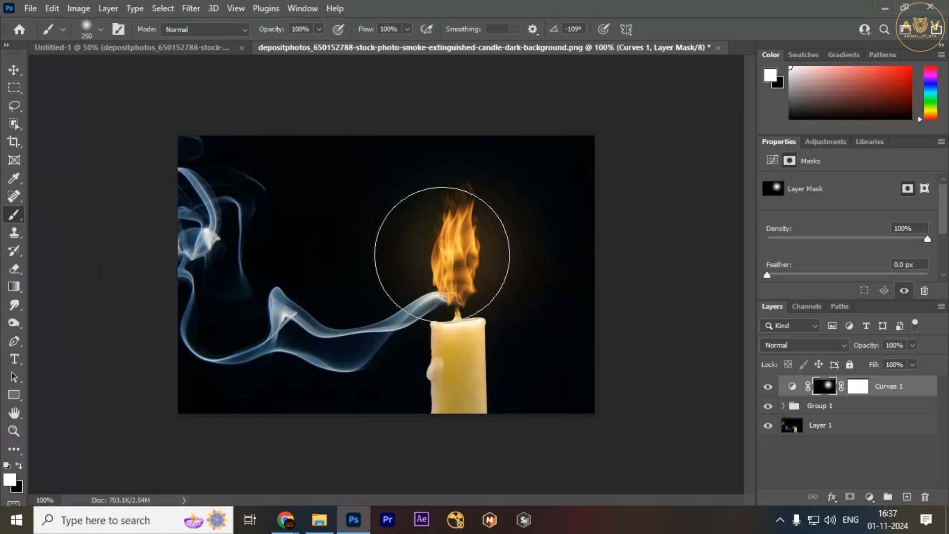
pyautogui.hotkey('ctrl', 'z')
pyautogui.click(446, 256)
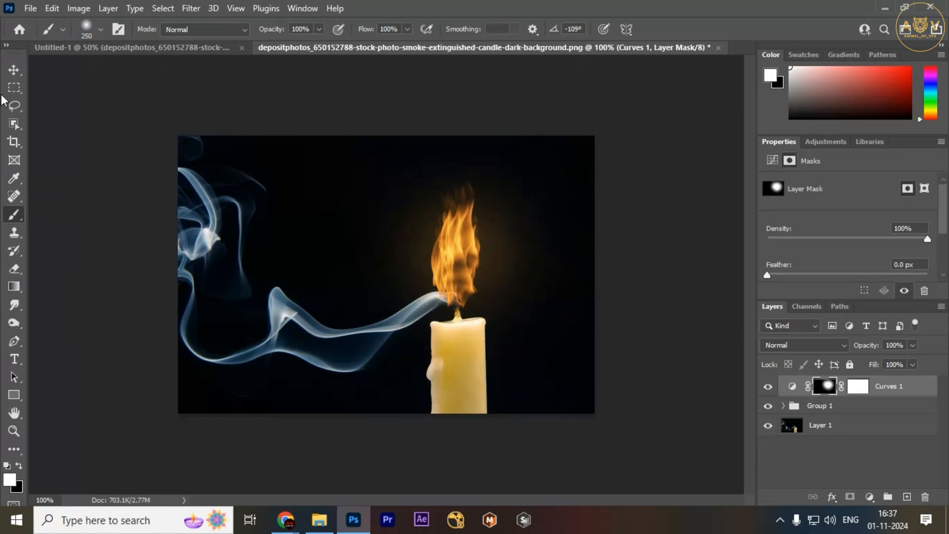
pyautogui.click(14, 69)
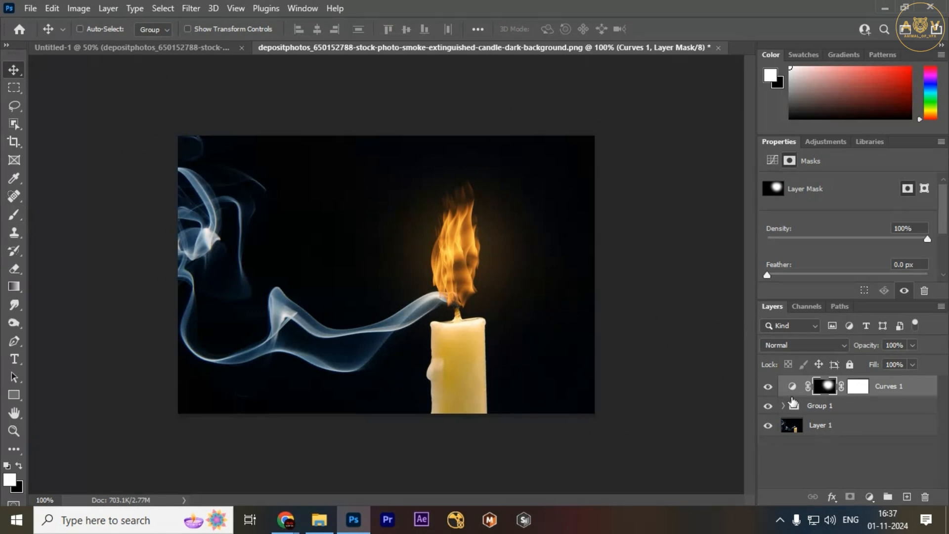